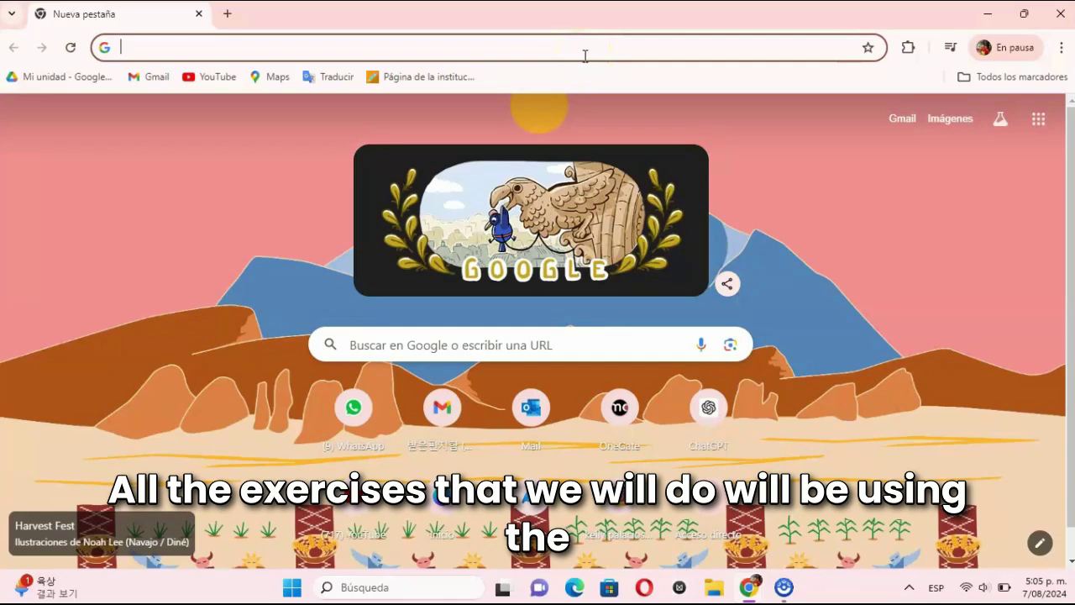
Download the TupiTube Desk 0.2.22 Windows 64-bit EXE installer (59.2 MB) from tupitube.com.
text(tupitube.com)
key(Return)
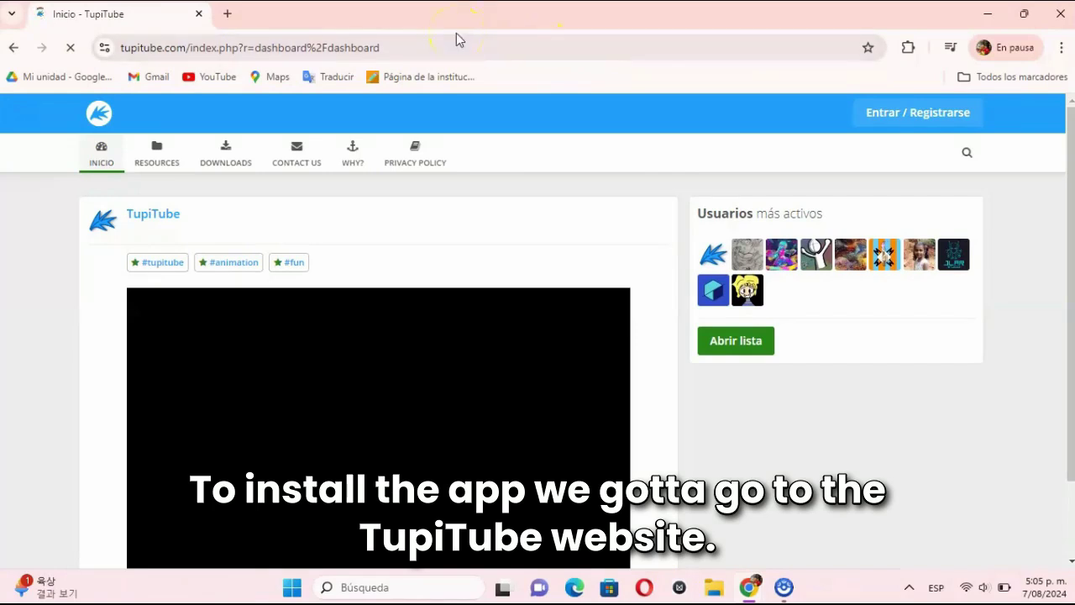
click(223, 157)
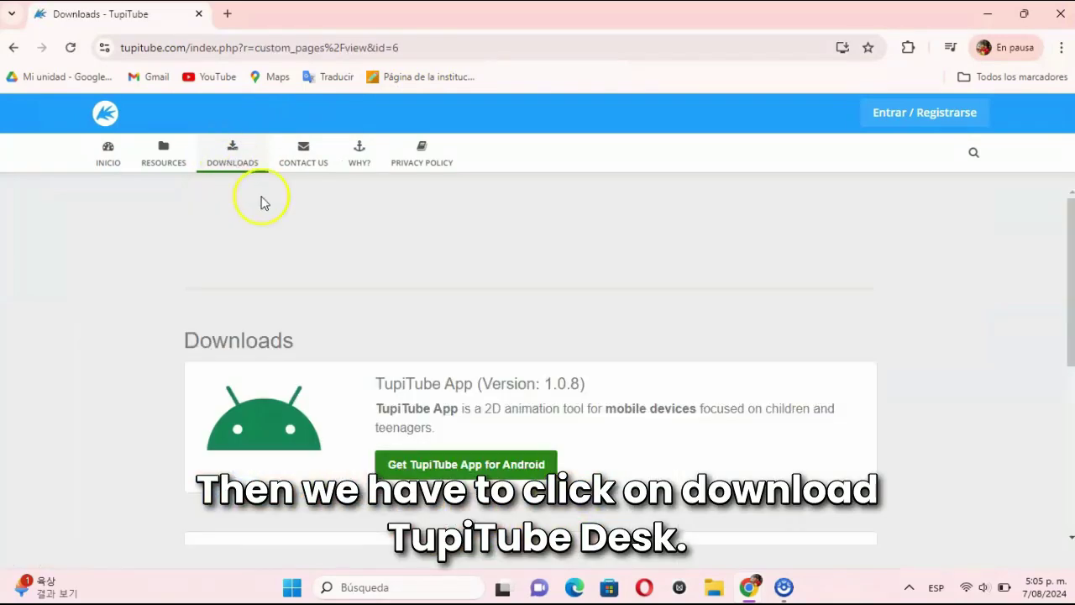
scroll(354, 283, down, 4)
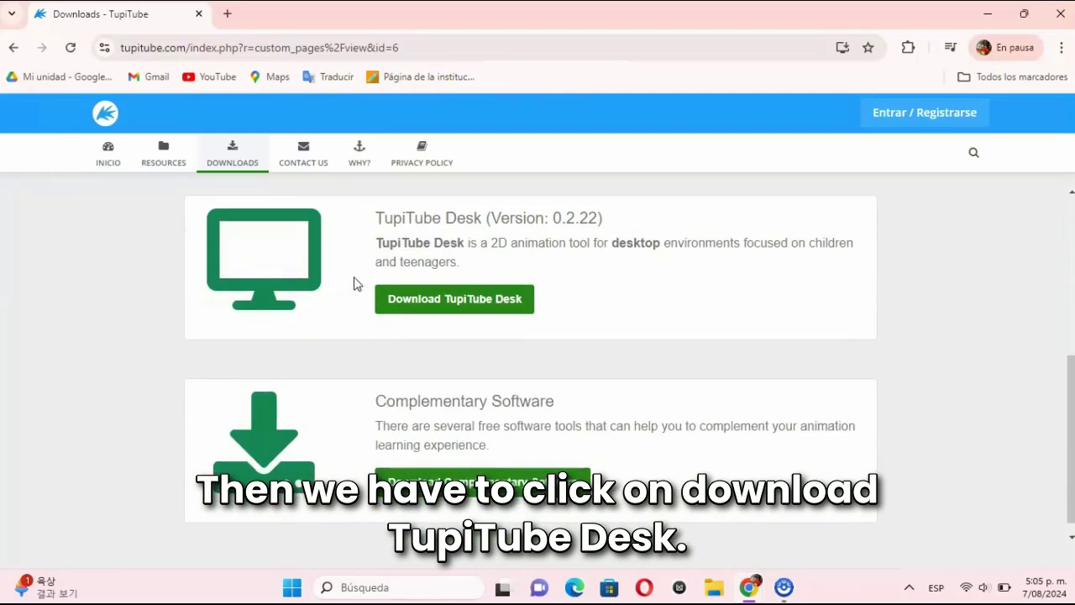
click(396, 302)
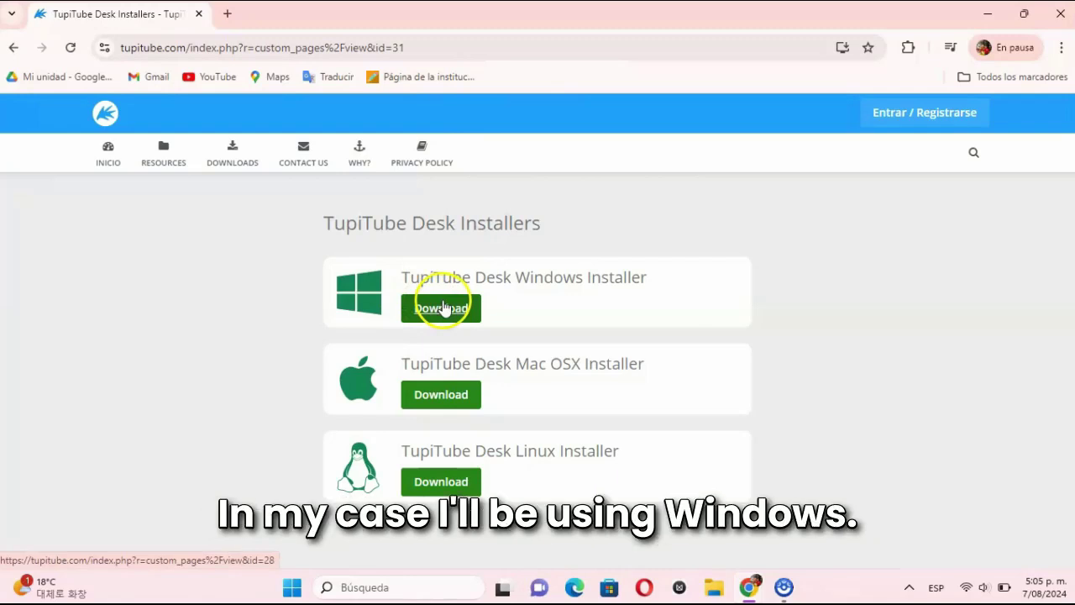
click(442, 308)
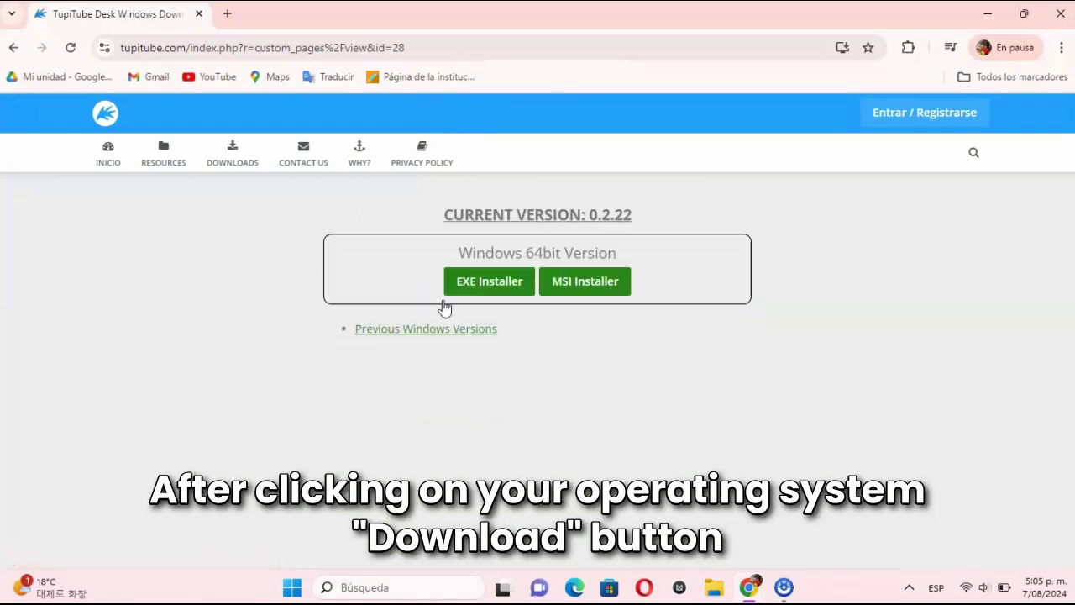
click(468, 288)
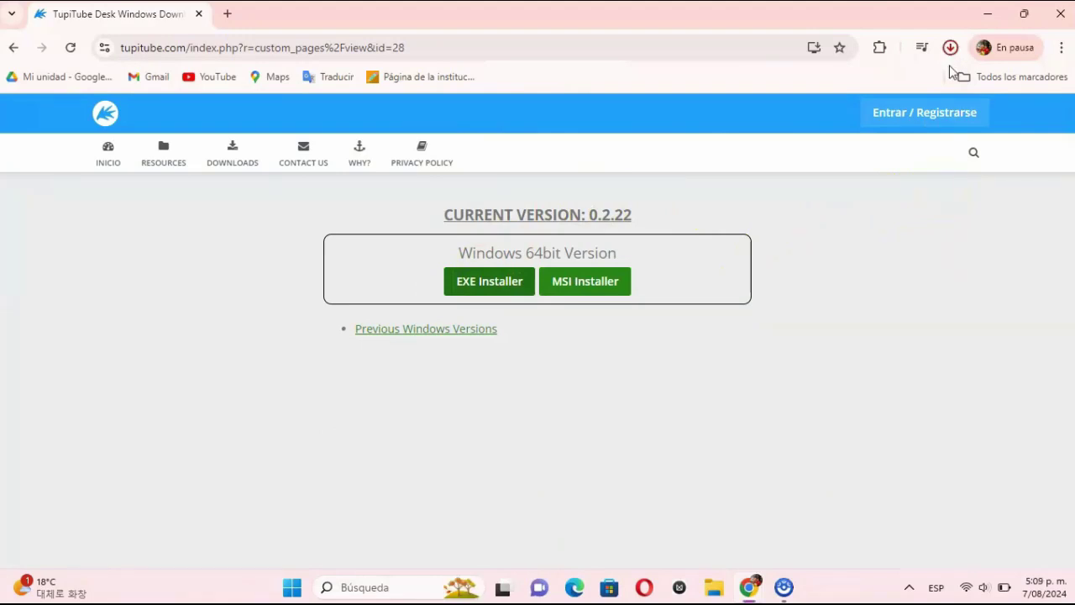
click(950, 49)
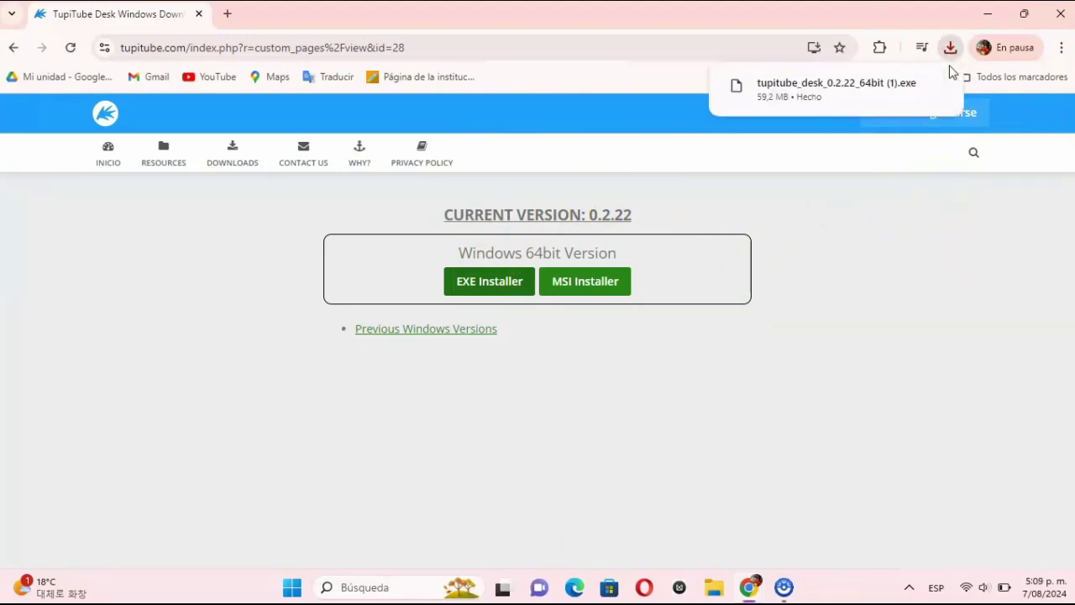
Run the downloaded installer past the SmartScreen warning and install TupiTube Desk 0.2.22.
click(865, 86)
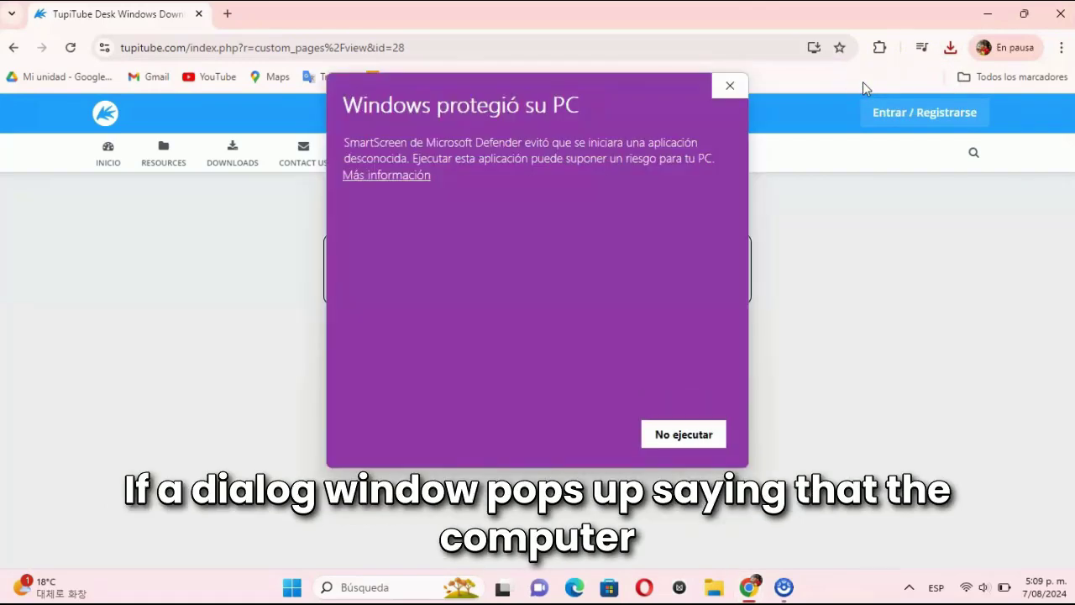
click(390, 178)
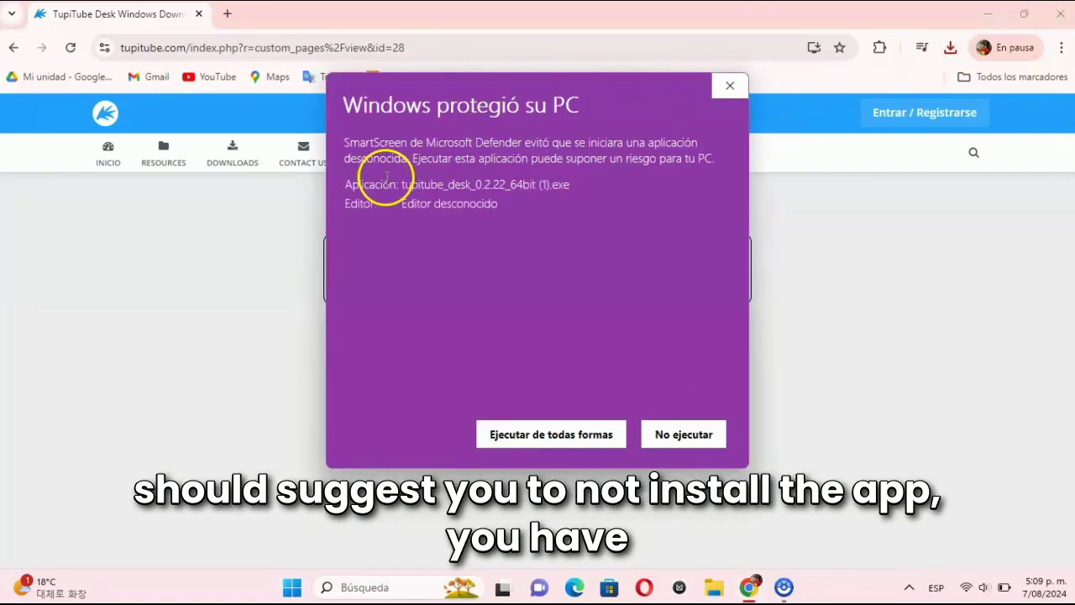
click(532, 432)
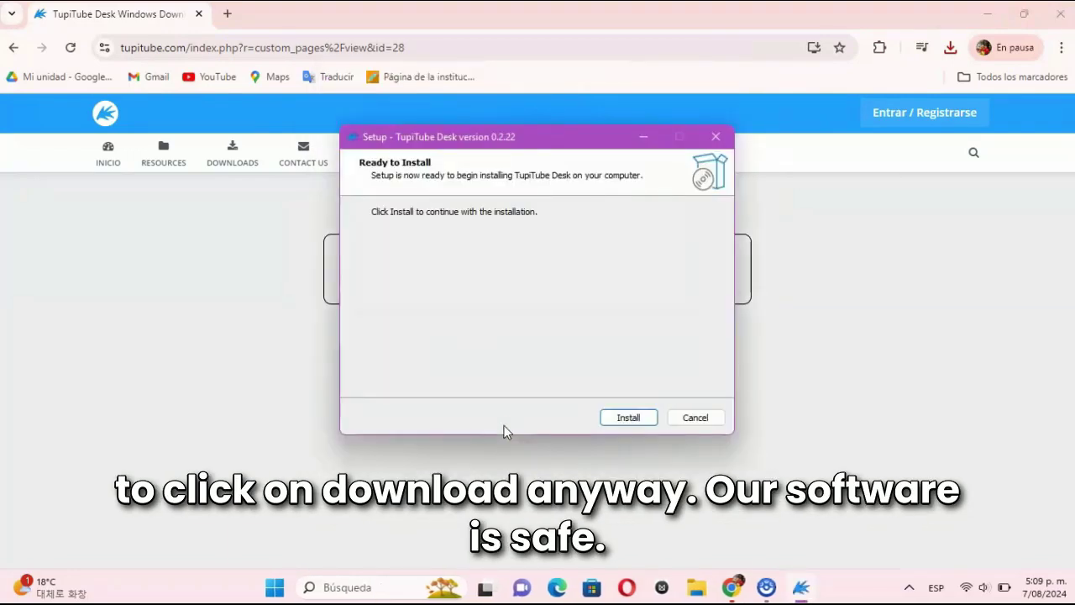
click(619, 418)
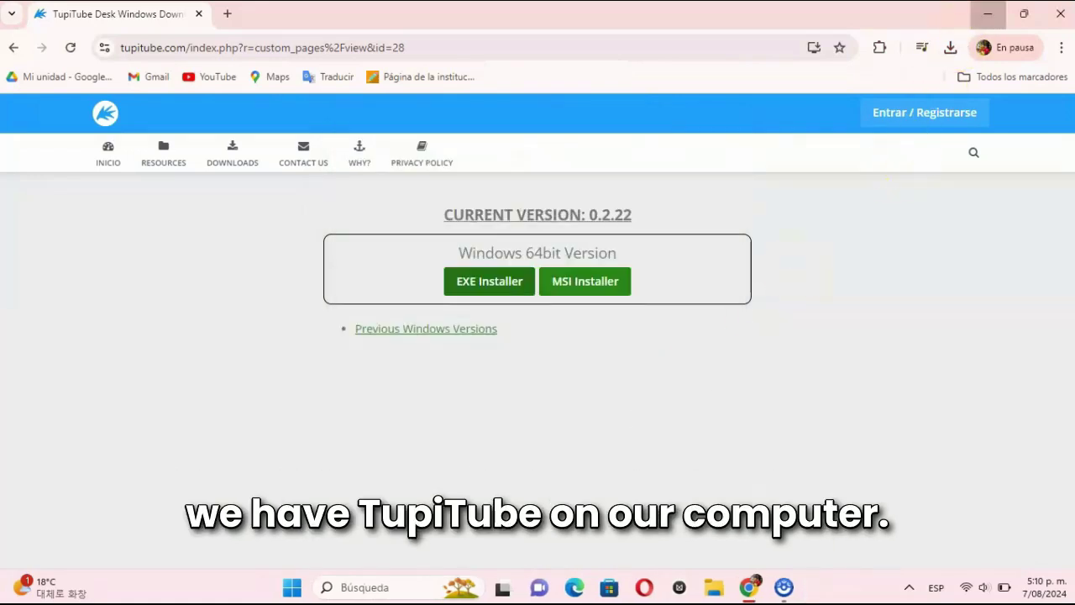
Put the TupiTube Desk shortcut on the desktop and browse the tupitube.com community animation feed.
click(987, 14)
drag(379, 497, 712, 144)
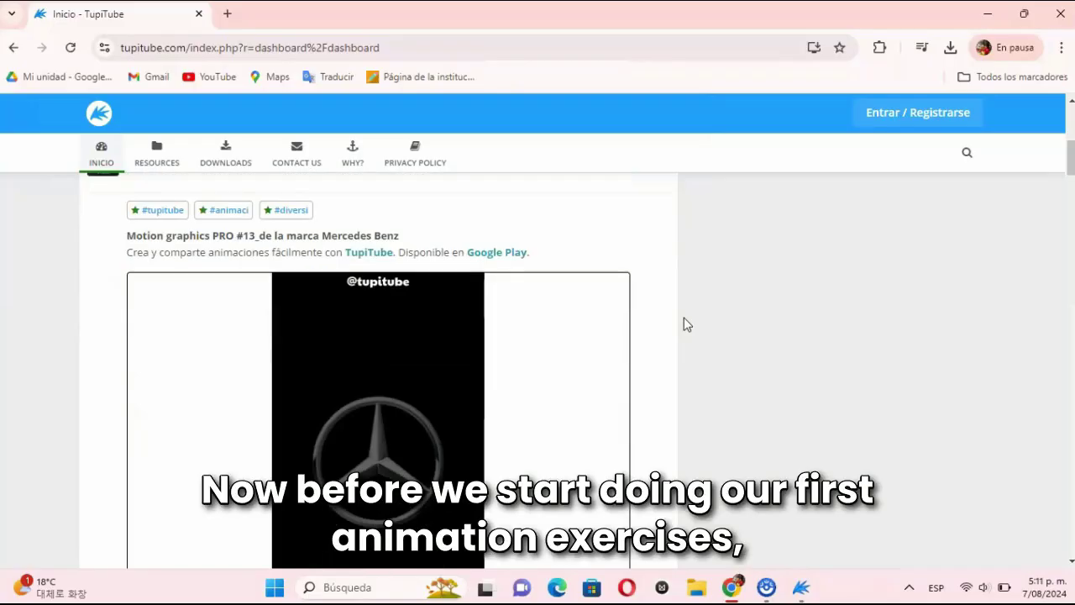
scroll(684, 324, down, 1)
scroll(683, 324, down, 6)
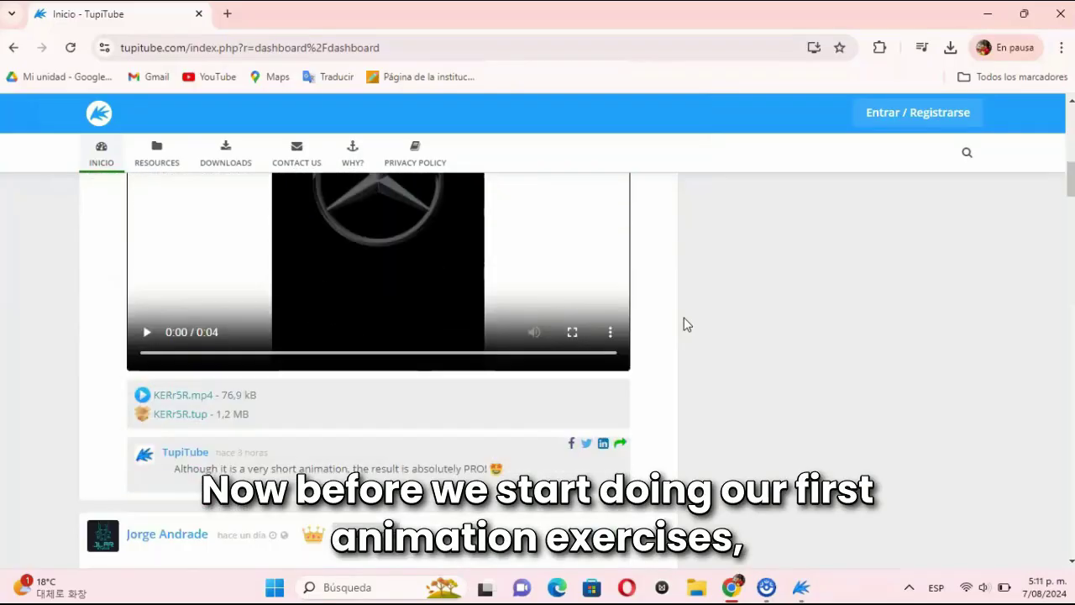
scroll(684, 324, down, 5)
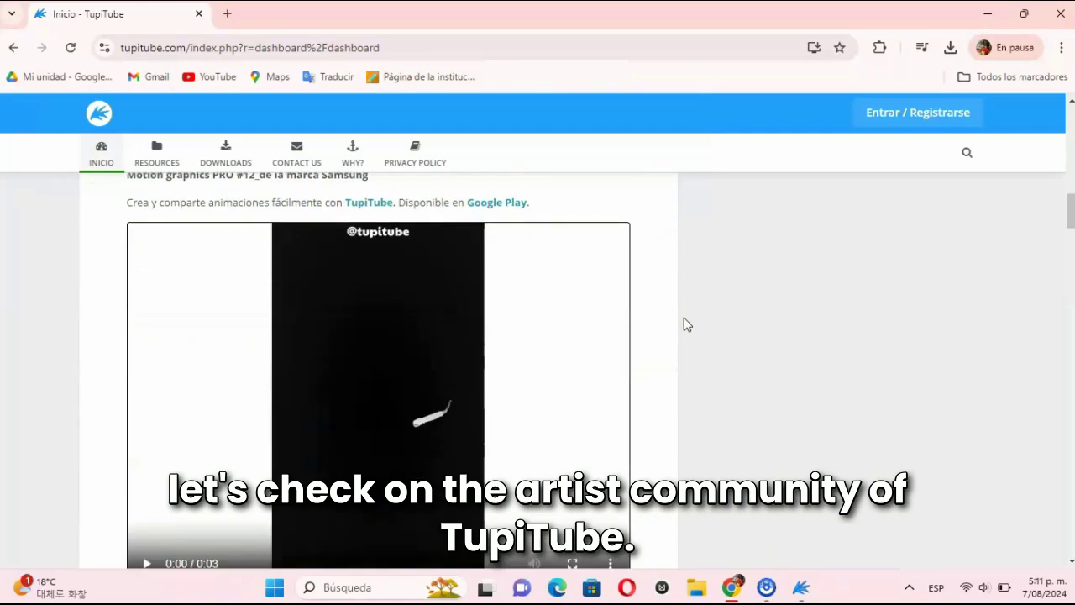
scroll(683, 324, down, 5)
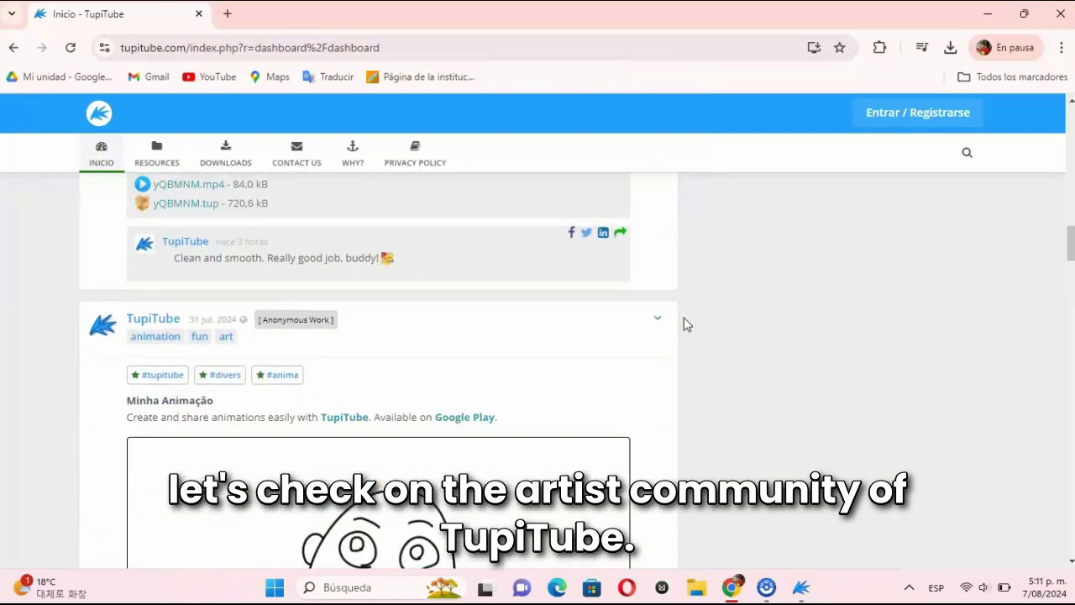
scroll(684, 324, down, 5)
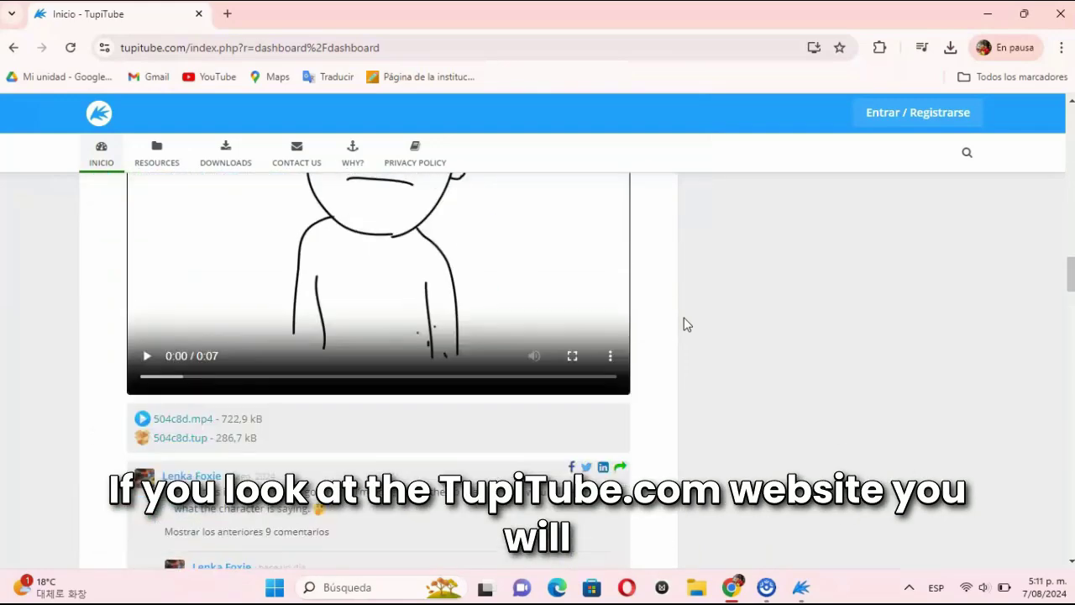
scroll(684, 324, down, 5)
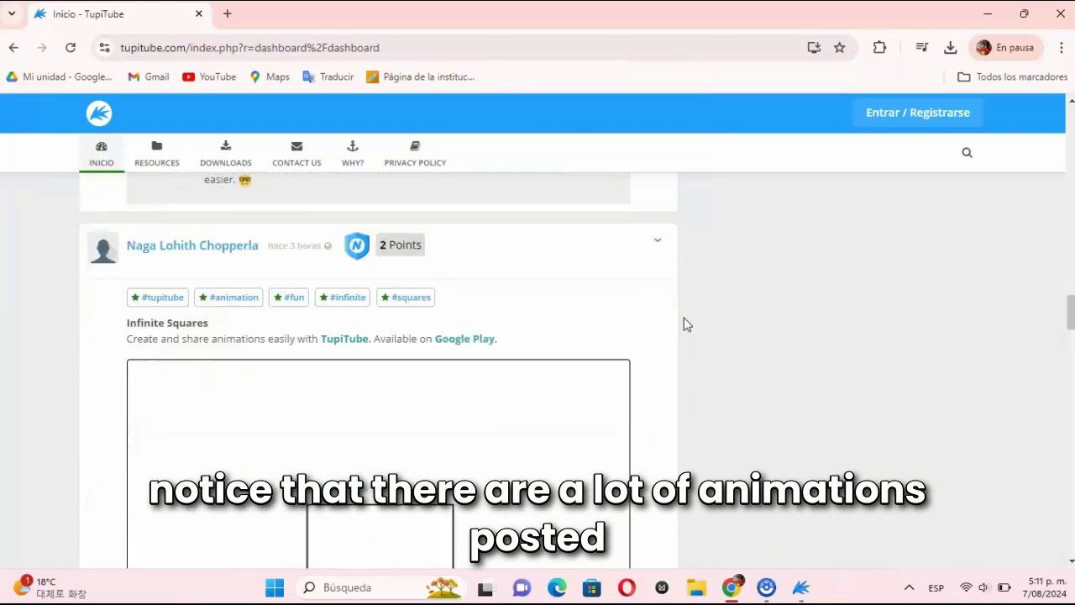
scroll(683, 324, down, 8)
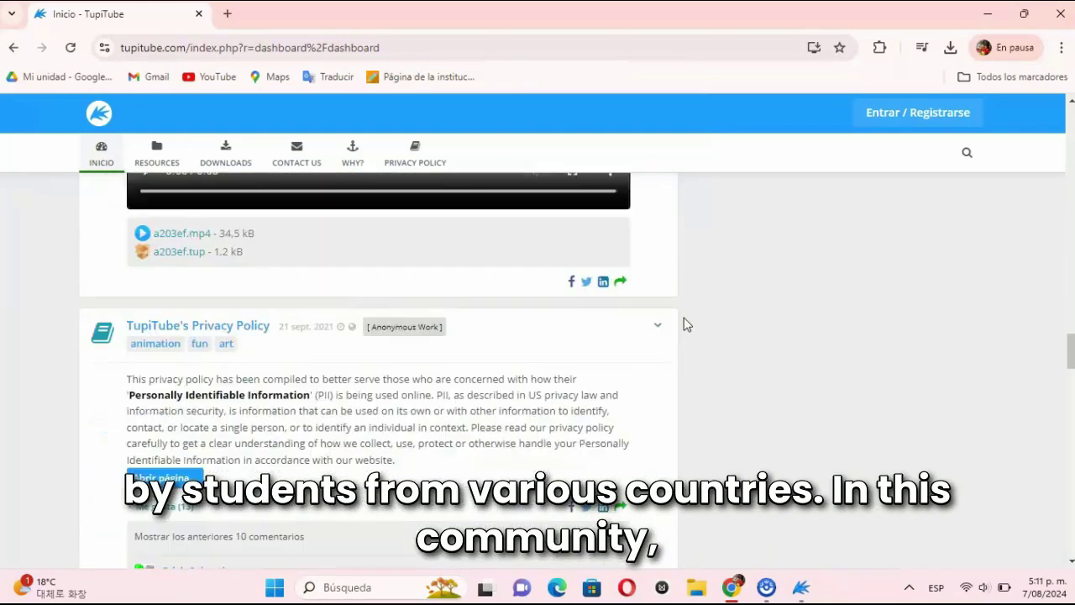
scroll(687, 324, down, 6)
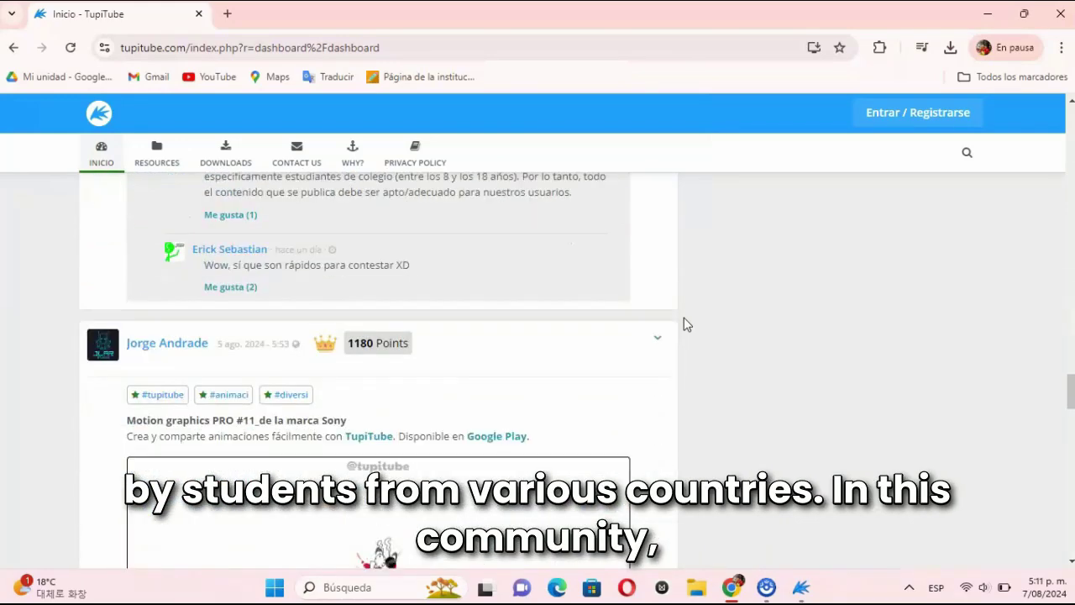
scroll(684, 318, down, 7)
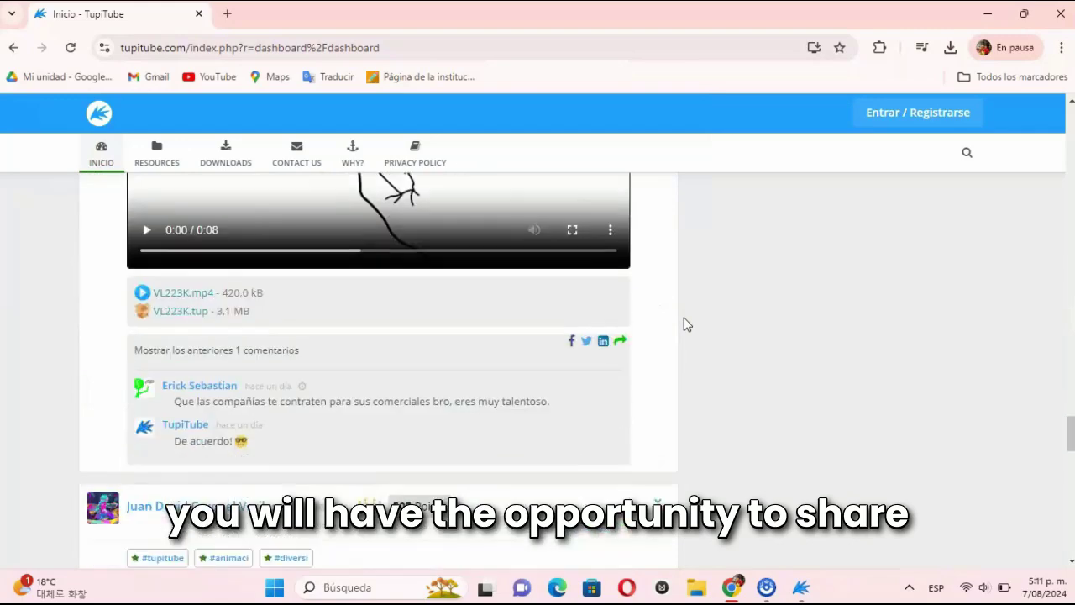
scroll(683, 324, down, 8)
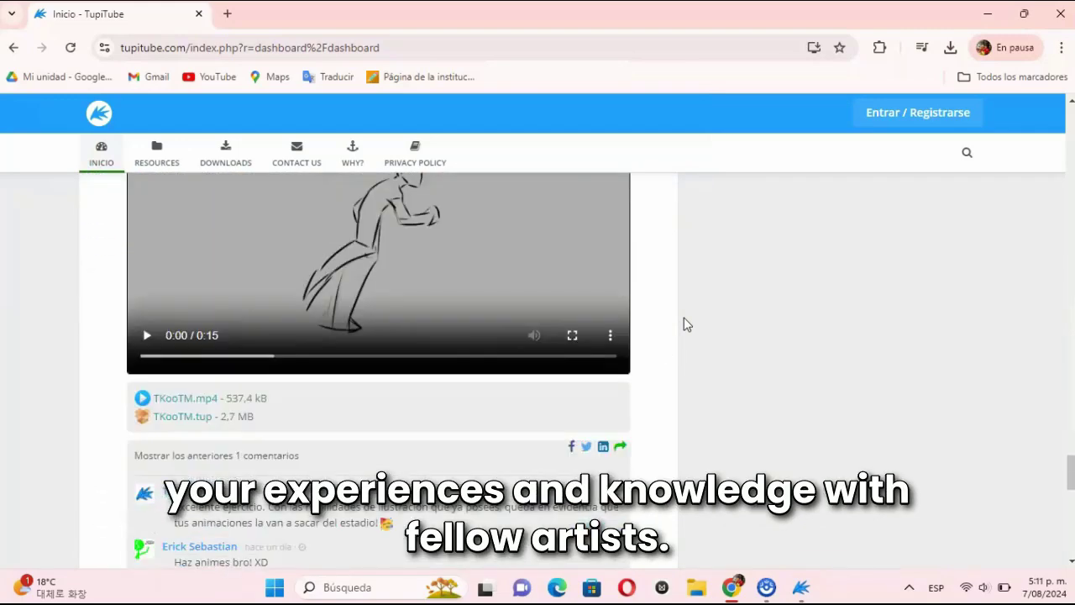
scroll(684, 324, down, 7)
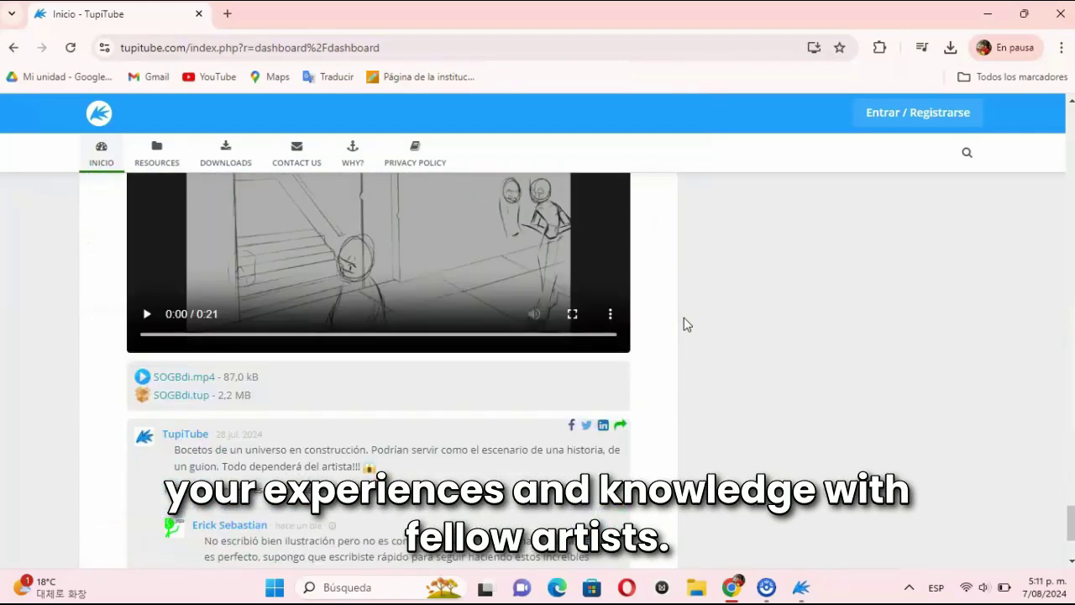
scroll(683, 324, down, 8)
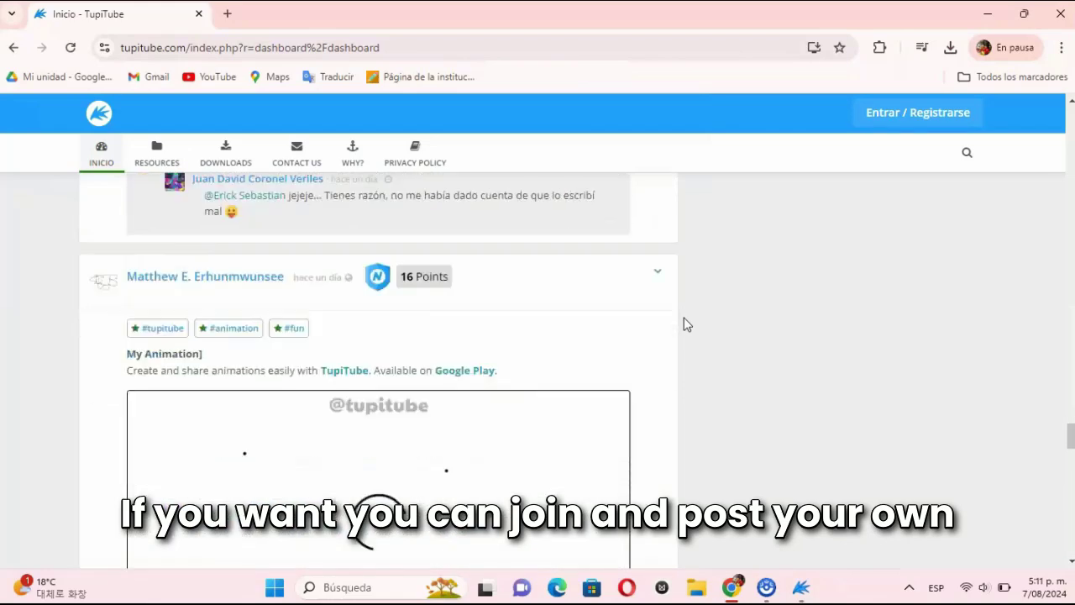
scroll(684, 317, down, 8)
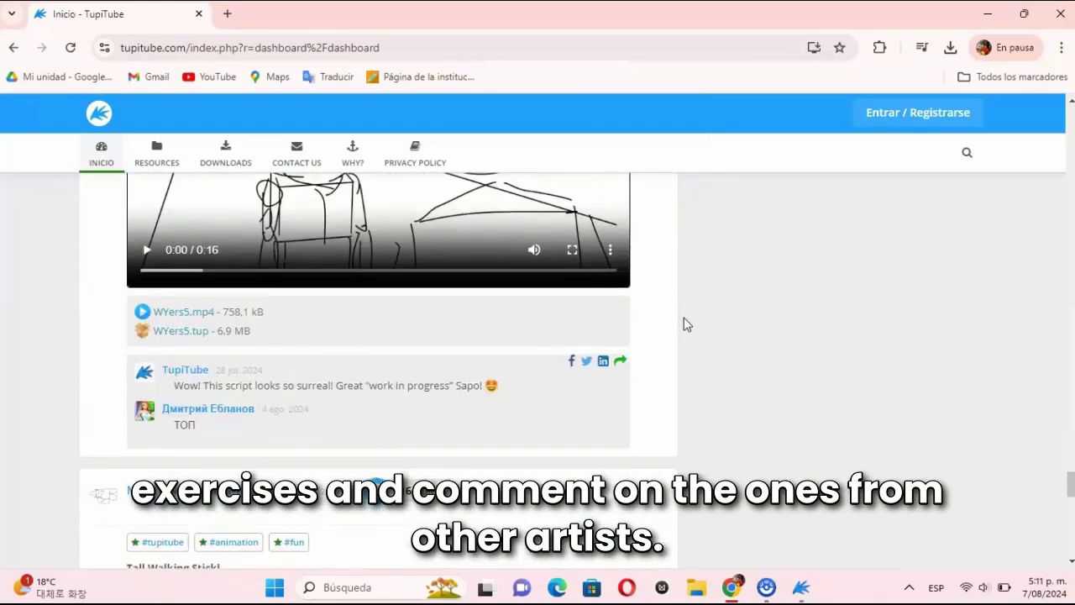
scroll(684, 324, down, 2)
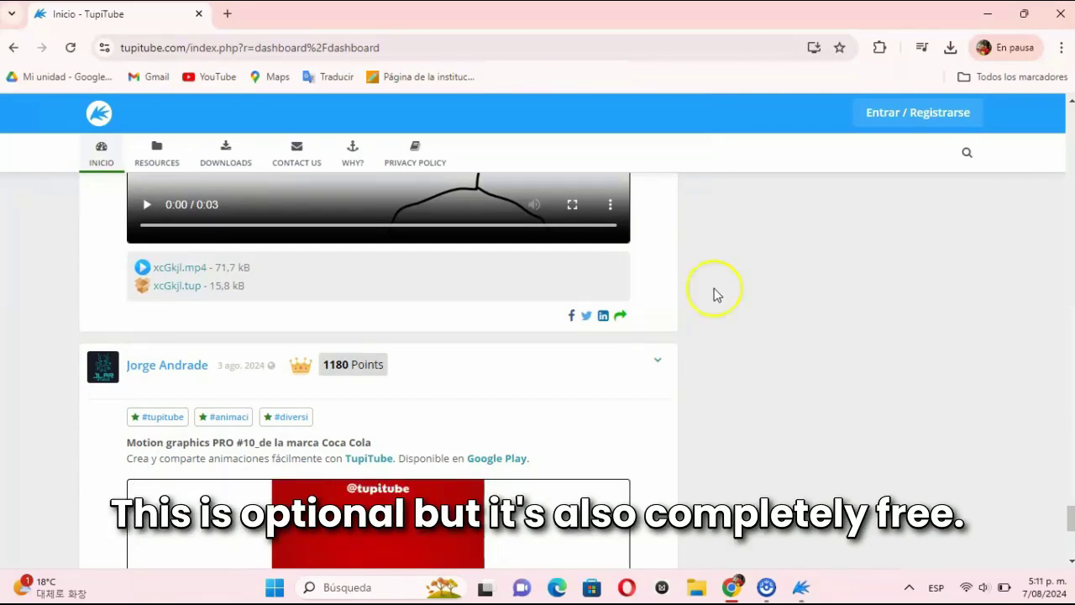
click(901, 125)
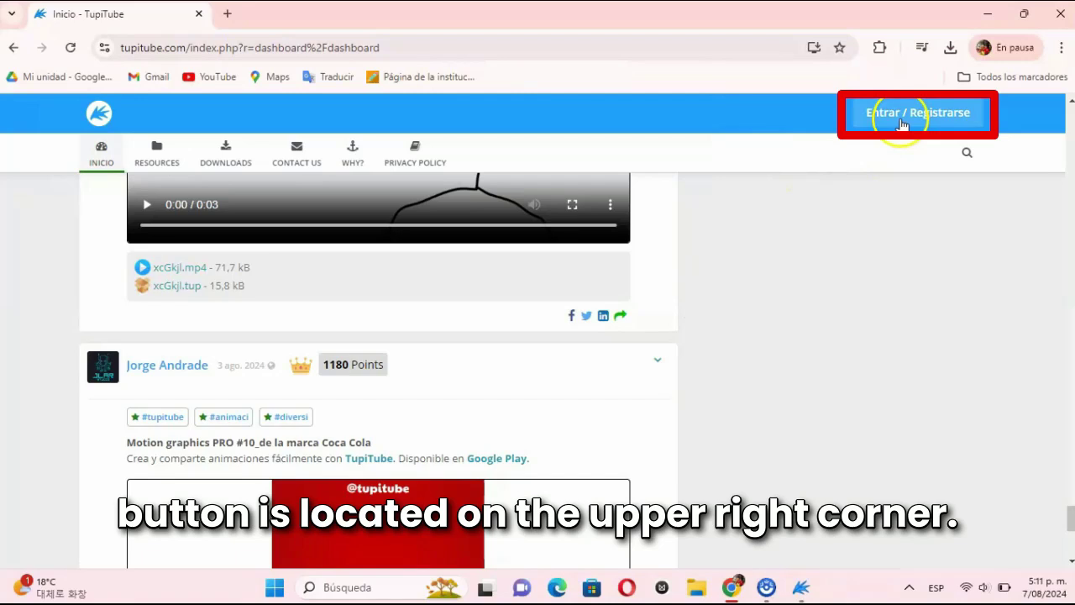
Register as a new user with an e-mail address and the captcha letters, then return home.
click(901, 121)
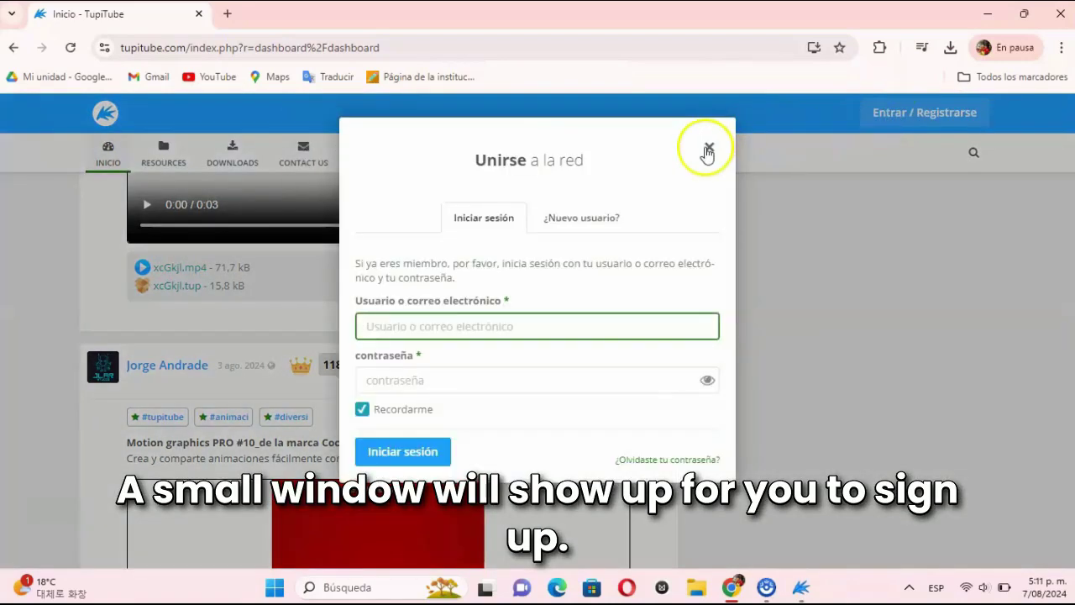
click(570, 227)
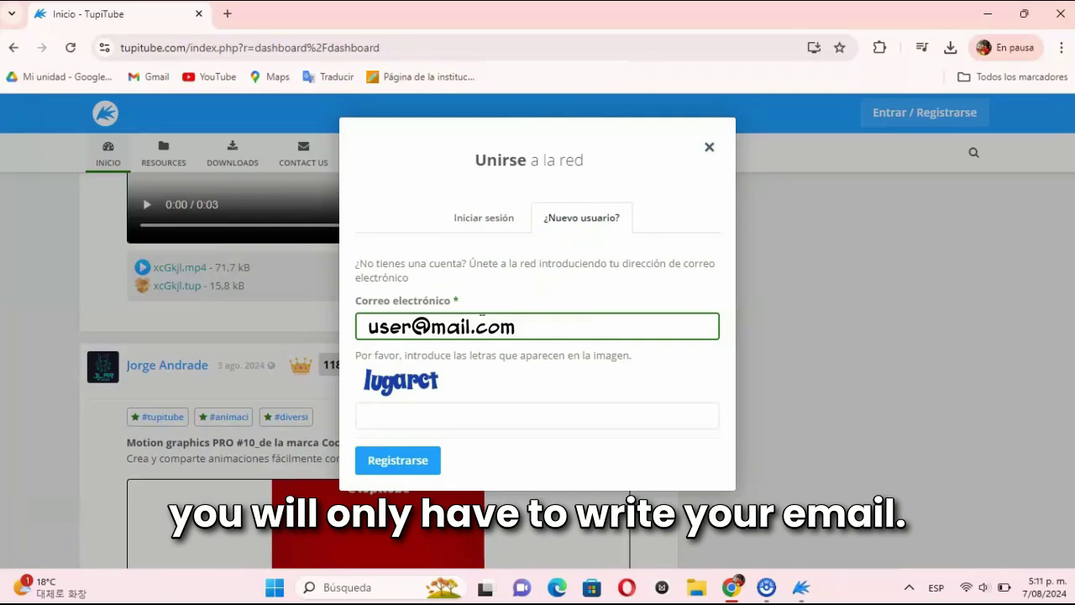
click(487, 324)
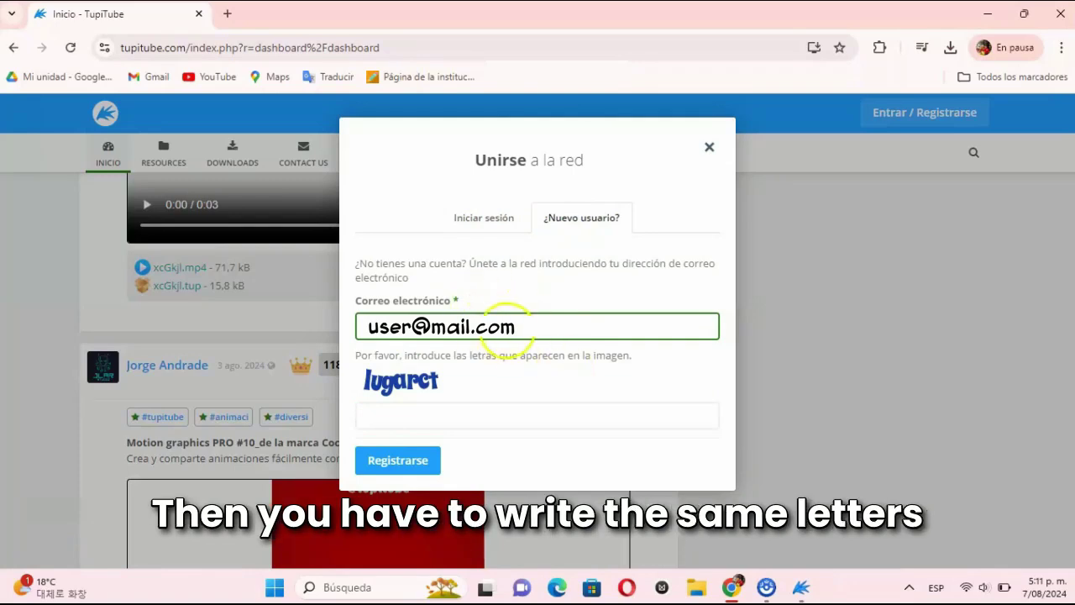
click(499, 409)
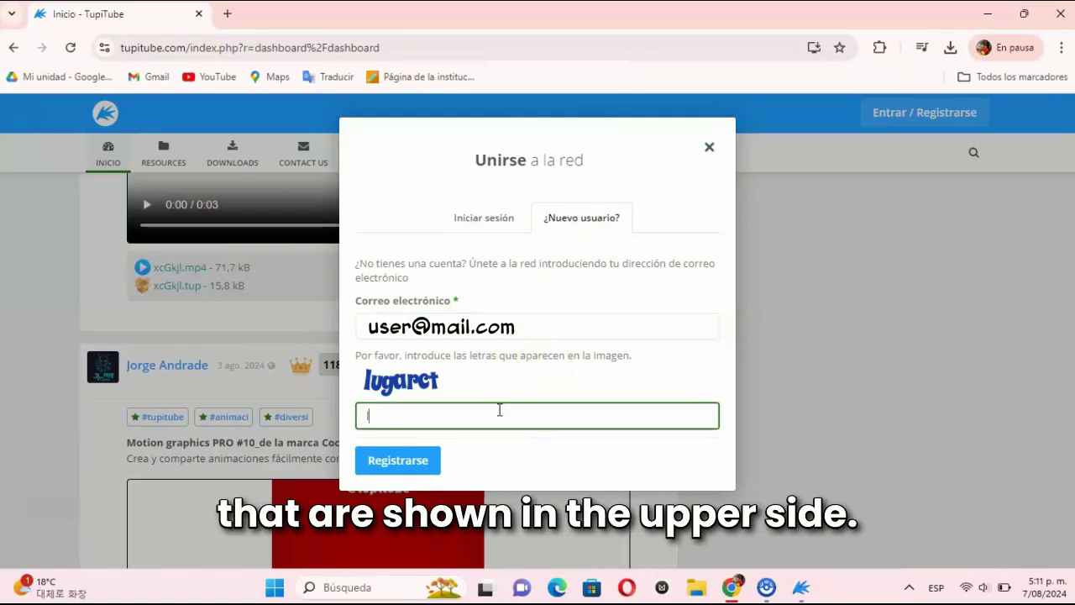
text(lugarct)
click(410, 459)
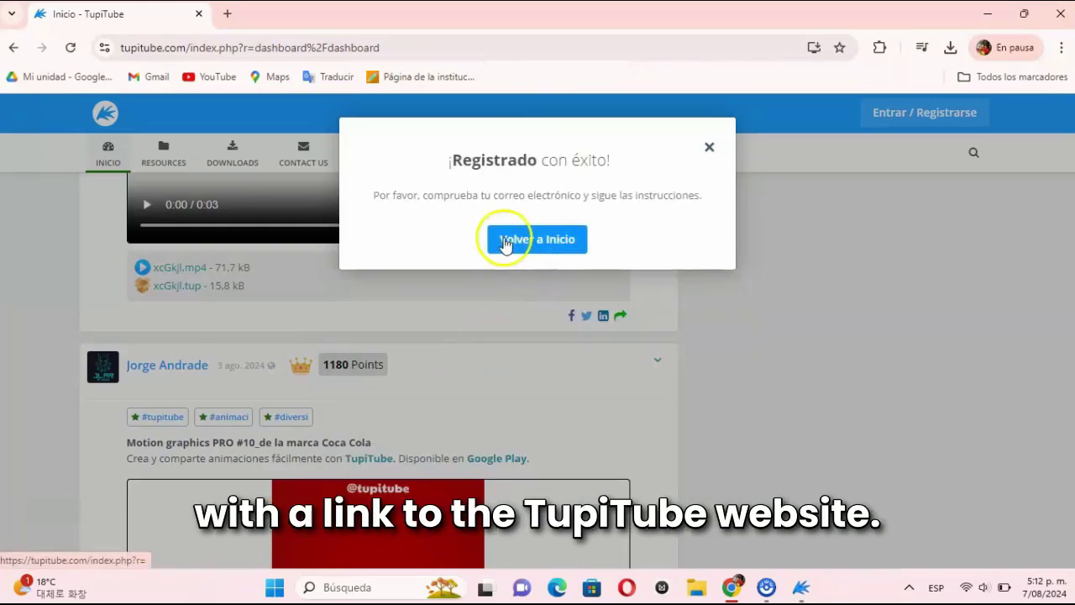
click(503, 239)
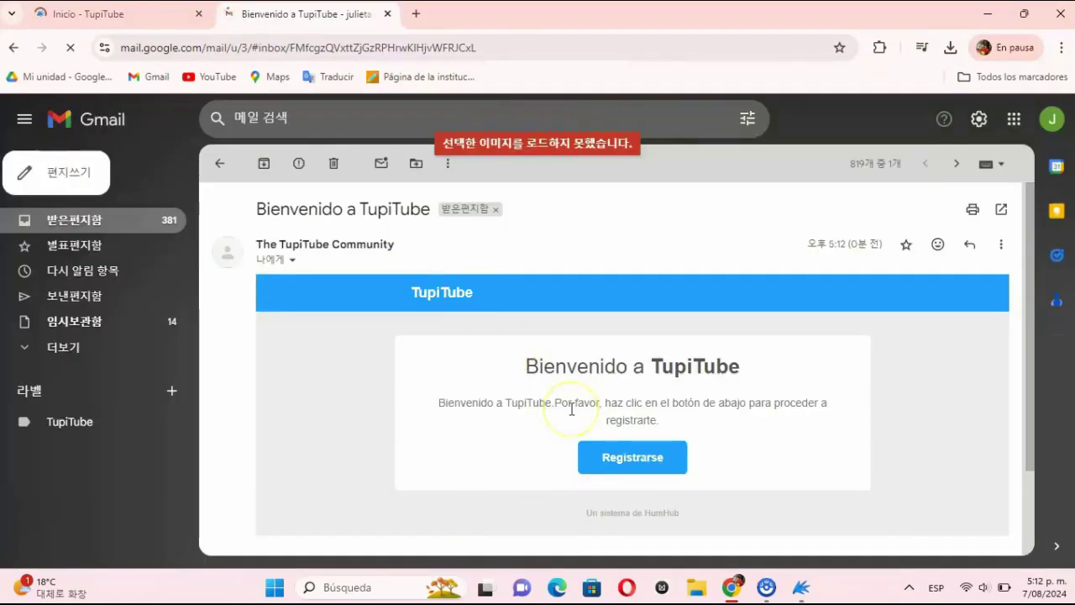
From the welcome e-mail's link, enter a username and set and confirm the account password.
scroll(571, 409, down, 1)
click(588, 422)
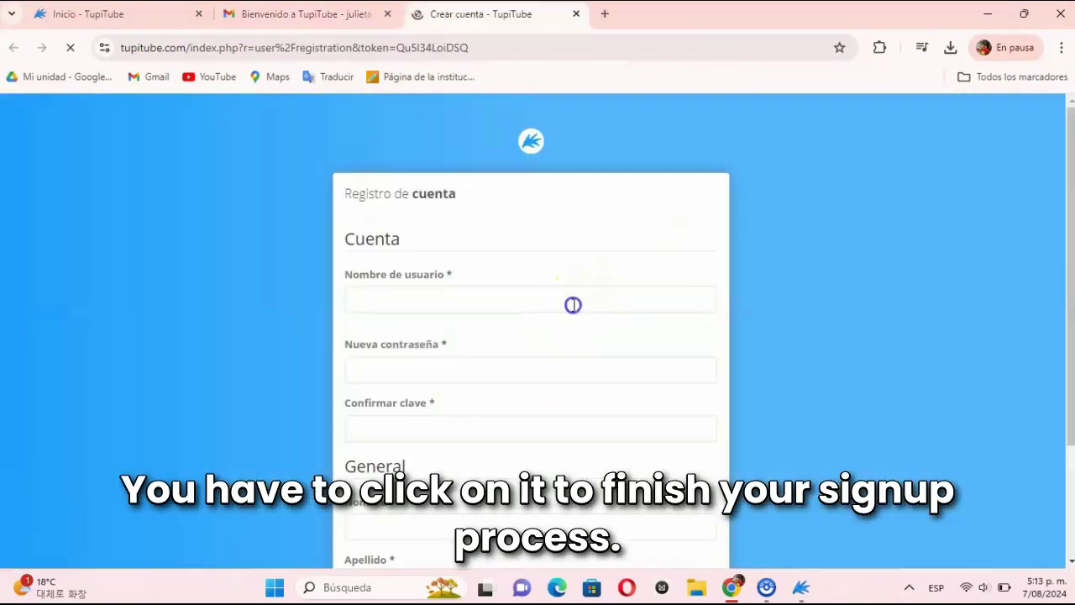
click(573, 304)
text(Julie)
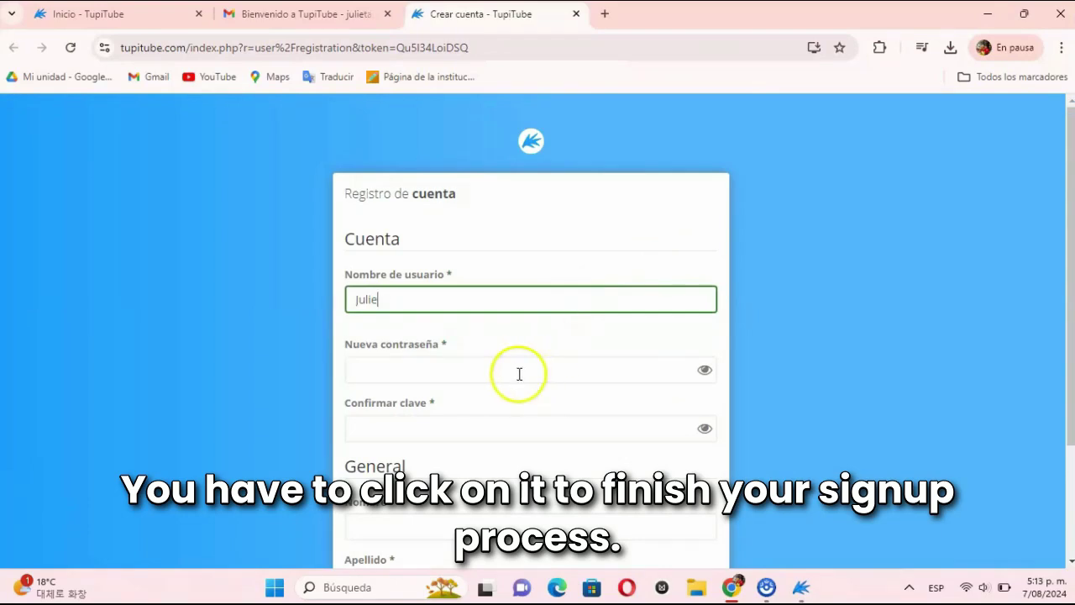
click(519, 374)
text(•••)
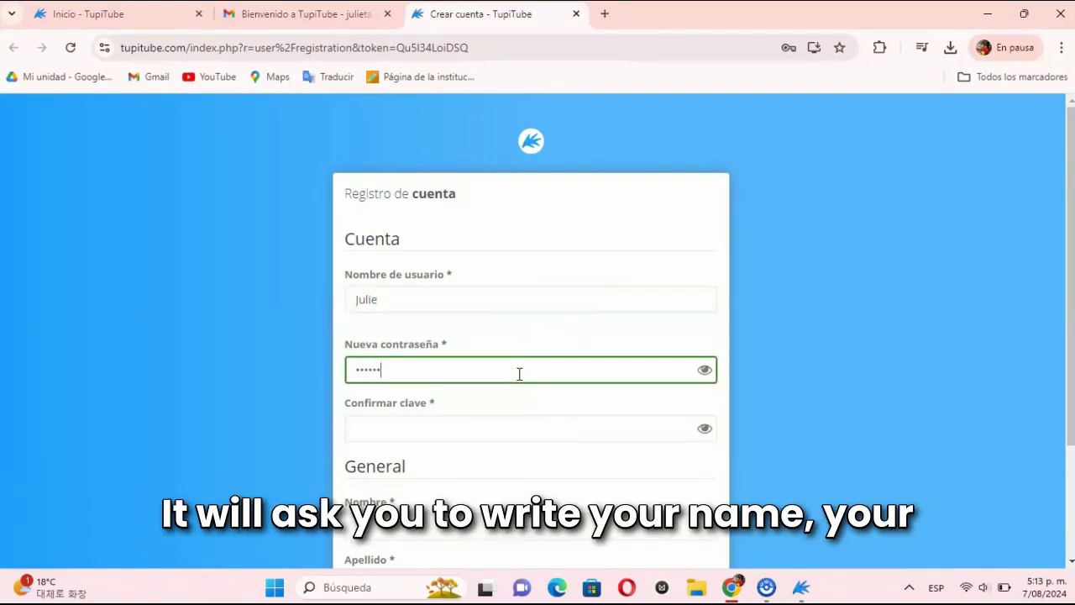
click(482, 430)
text(••••••••••••••)
Fill in the first name and surname, then create the TupiTube account.
scroll(482, 420, down, 2)
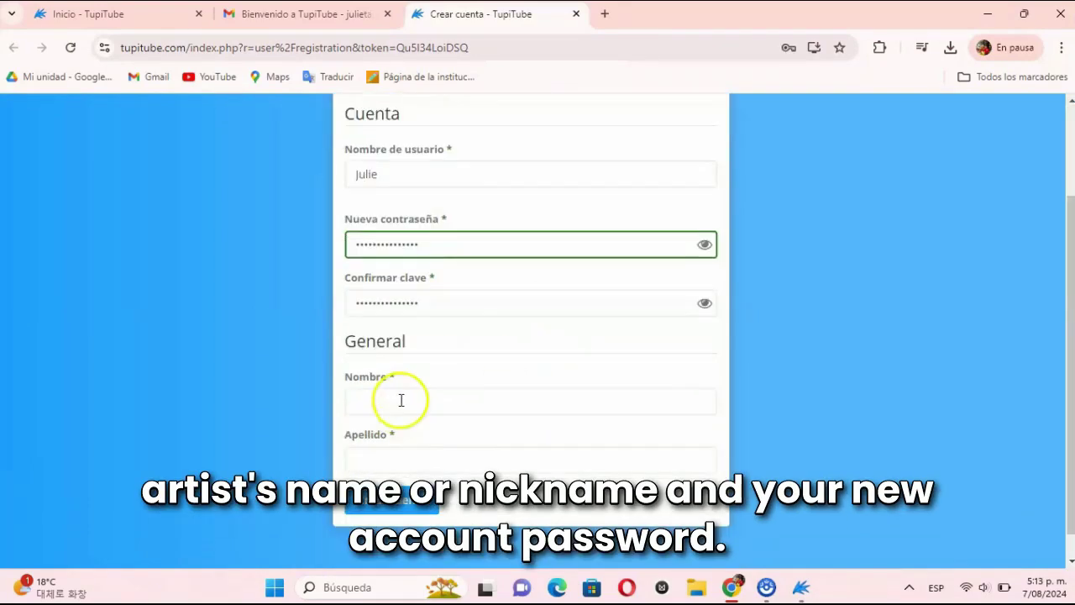
click(400, 401)
text(Julieta)
click(400, 453)
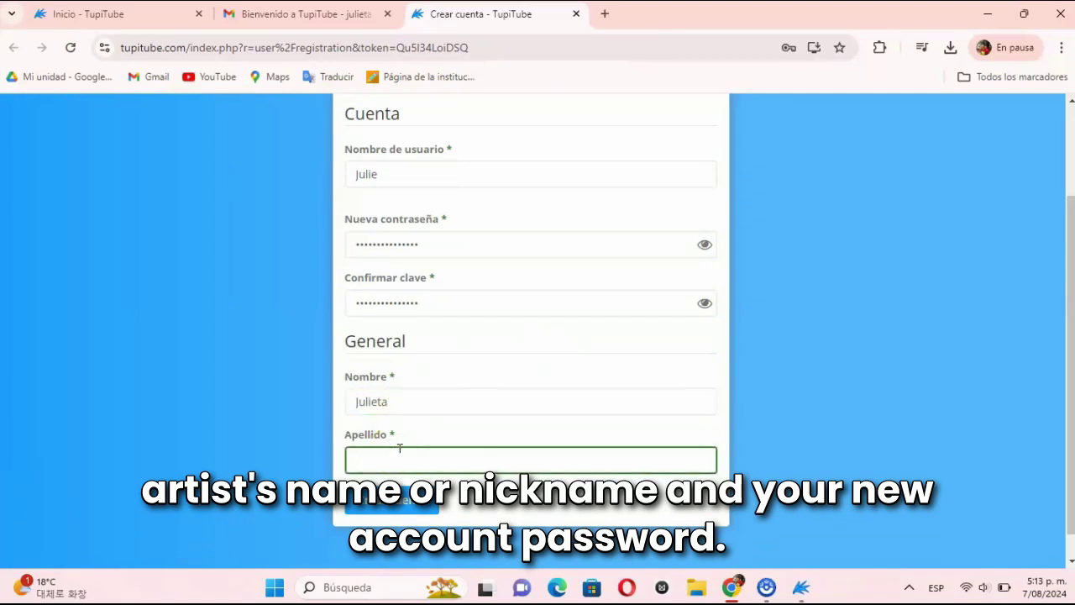
scroll(436, 479, up, 1)
click(406, 513)
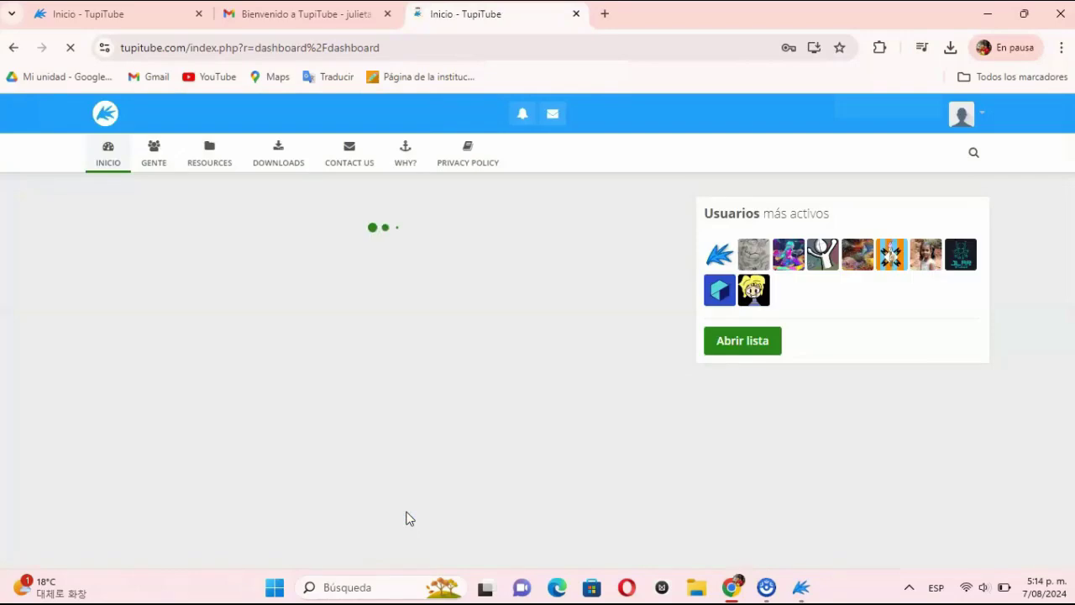
On the first Inicio tab, open the sign-in form with the saved username and password filled in.
click(672, 405)
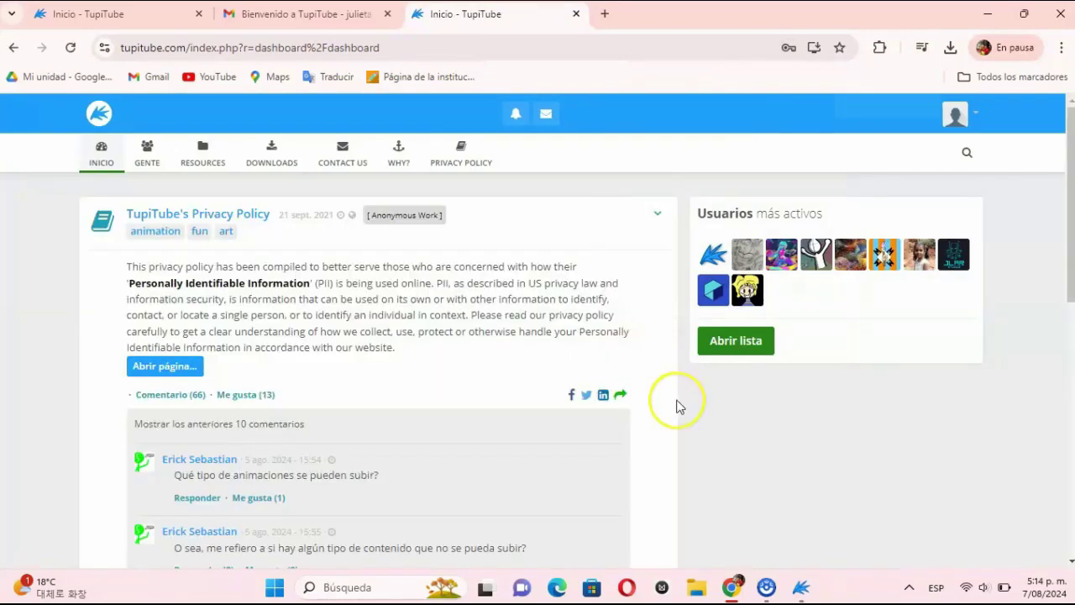
key(ctrl+1)
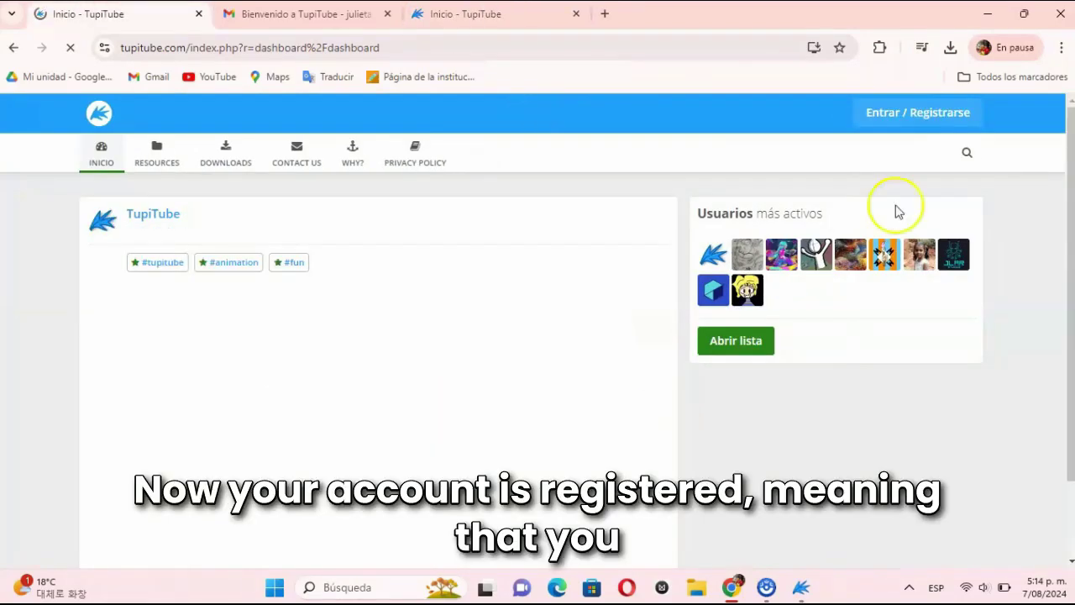
click(887, 114)
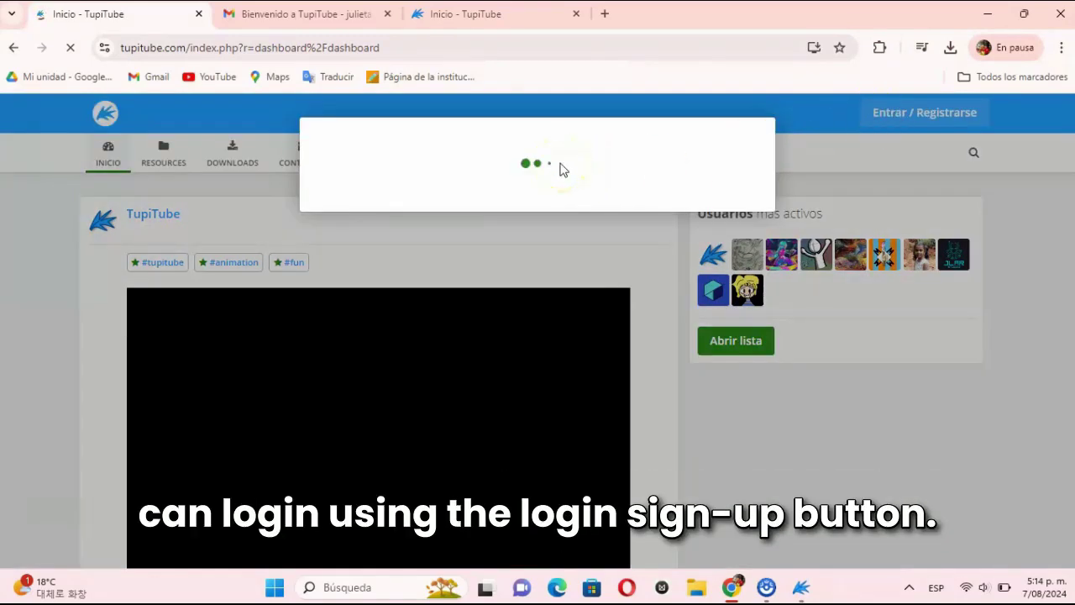
click(472, 309)
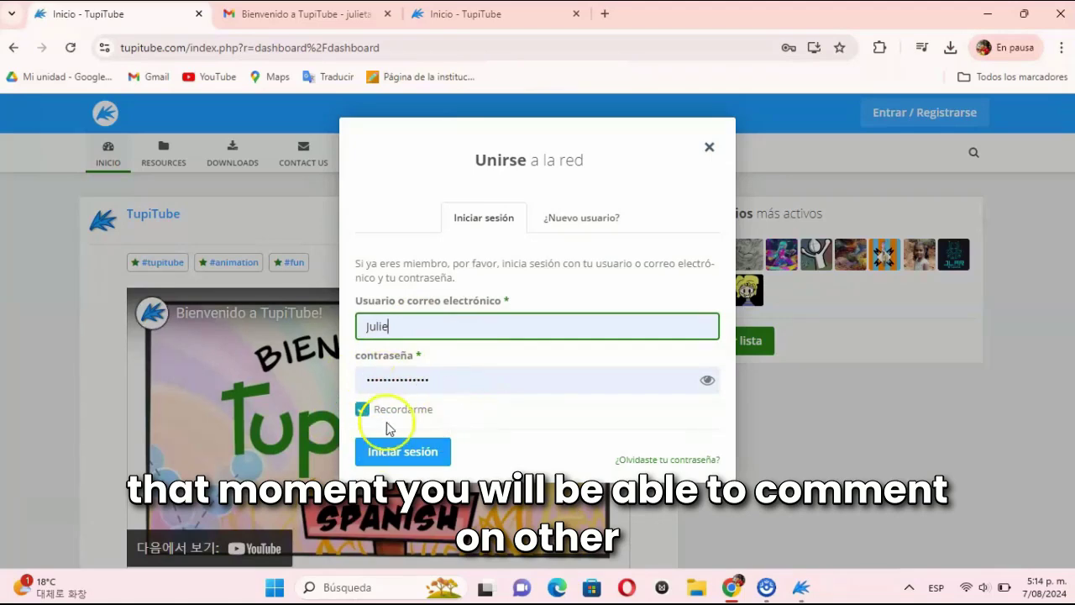
Log in with the new account via Iniciar sesión.
click(414, 452)
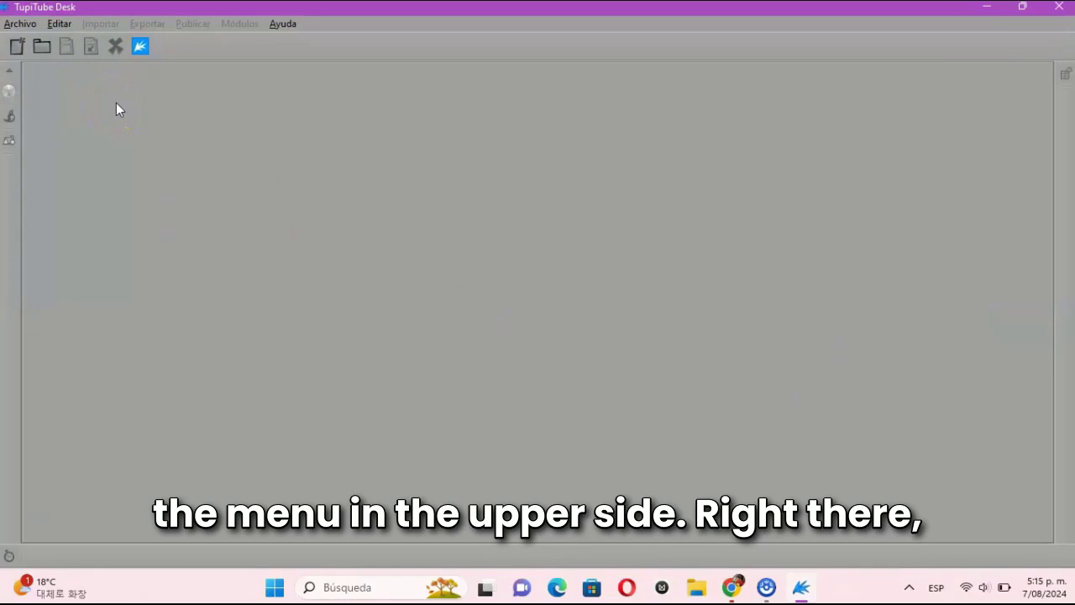
In Editar > Preferencias, Red Social tab, enter the new account's username.
click(59, 25)
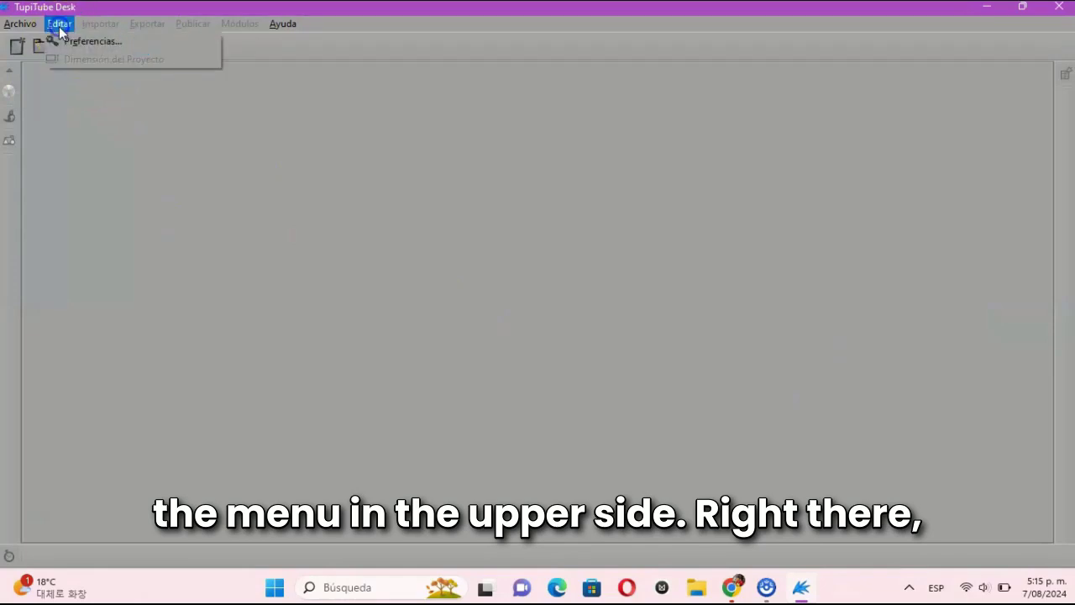
click(70, 41)
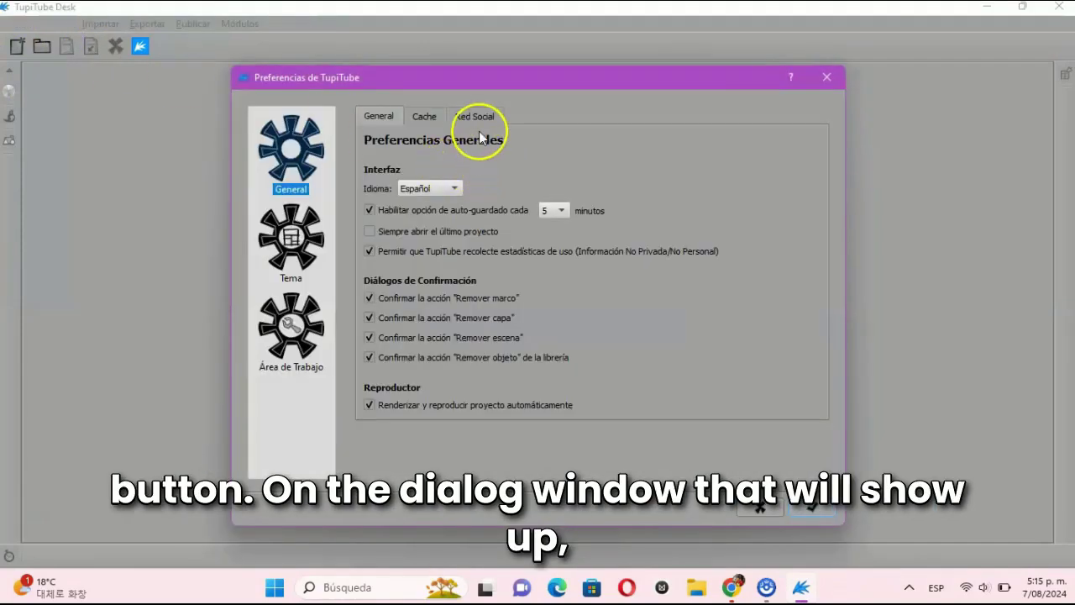
click(472, 116)
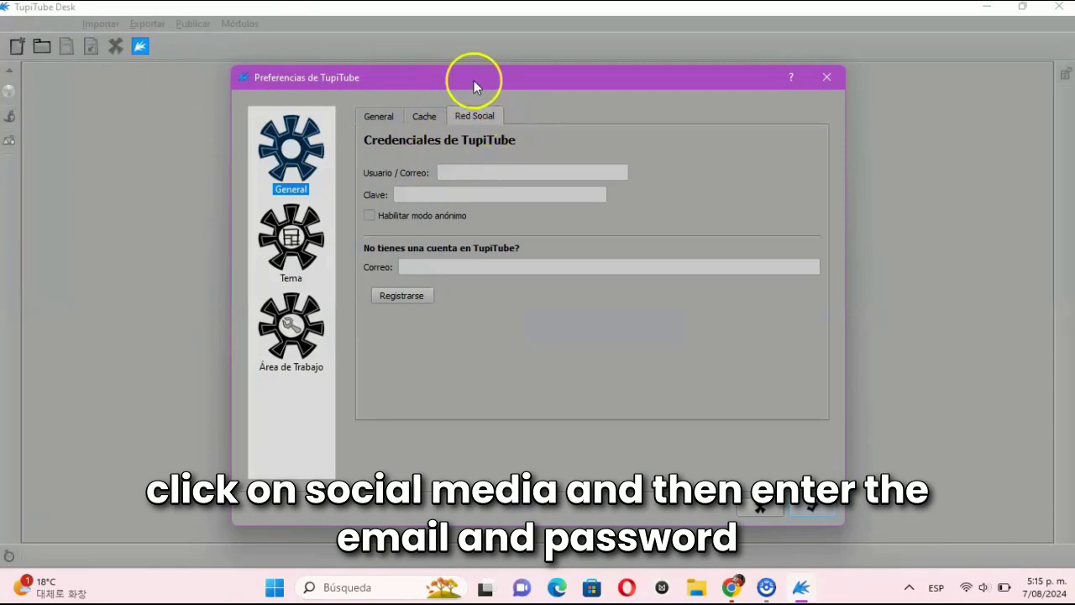
click(485, 173)
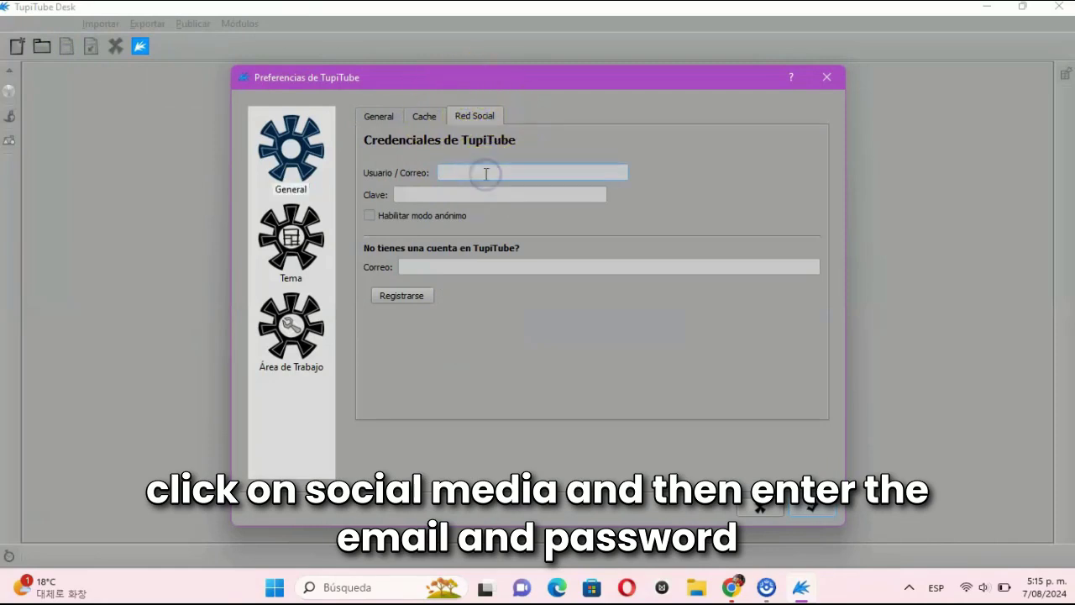
text(Julie)
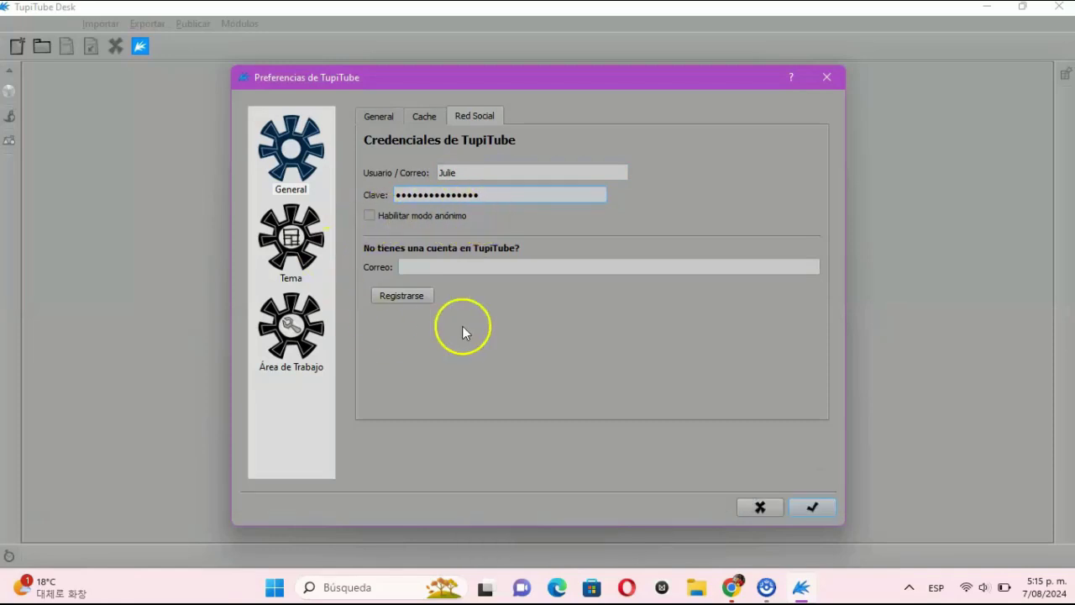
click(811, 506)
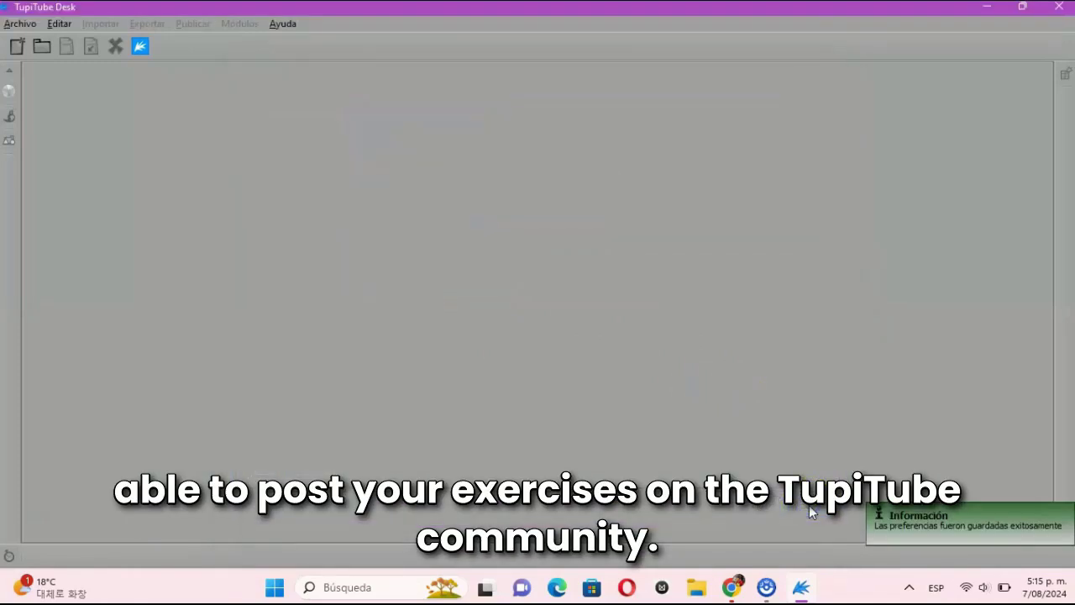